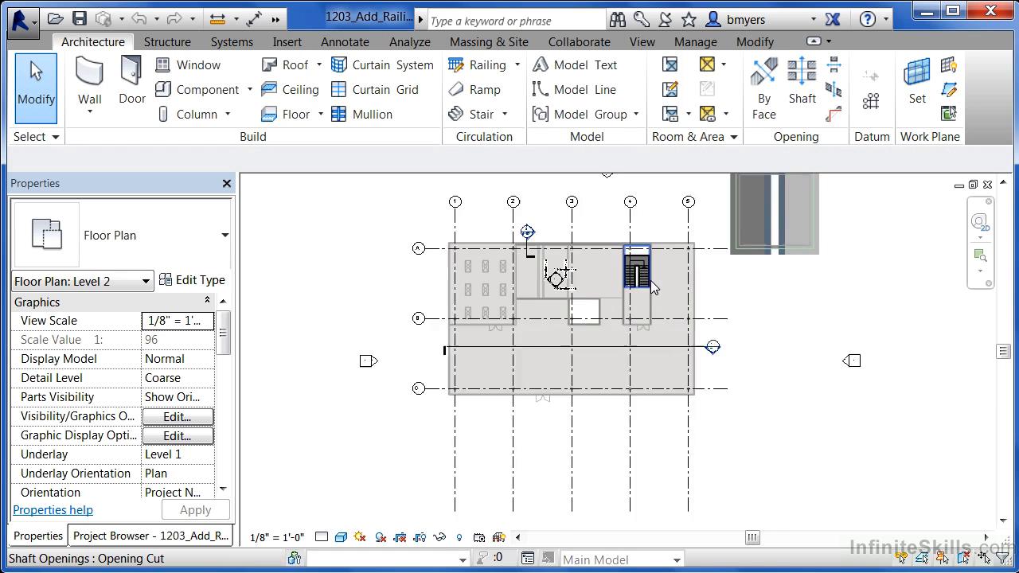
scroll(643, 263, "up", 4)
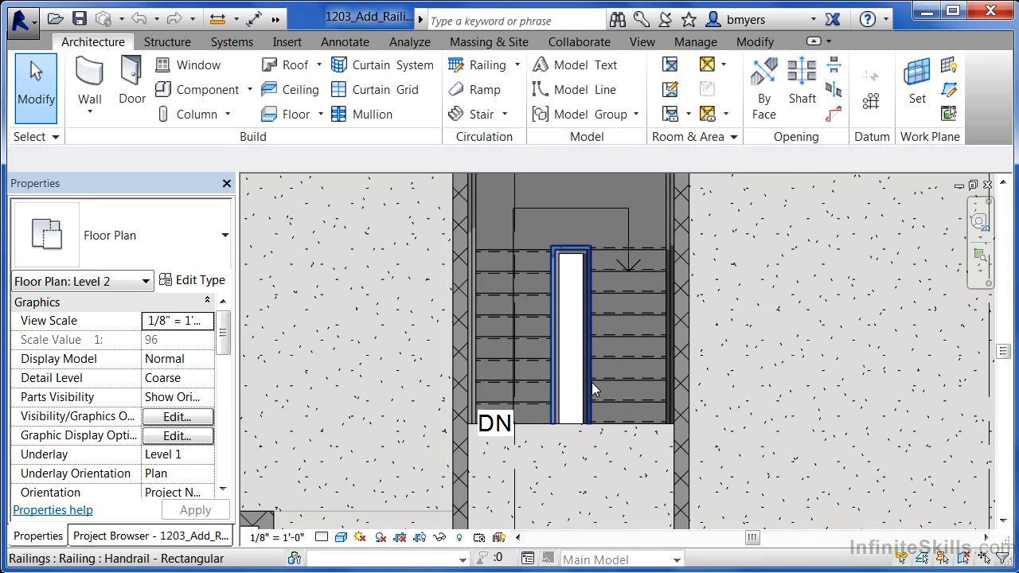
scroll(592, 382, "up", 3)
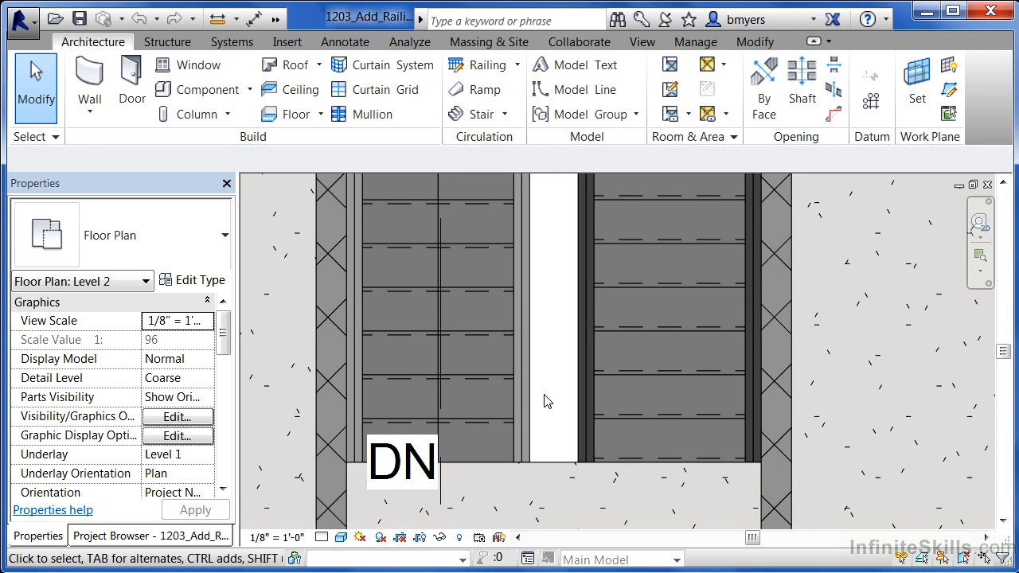
scroll(548, 400, "down", 6)
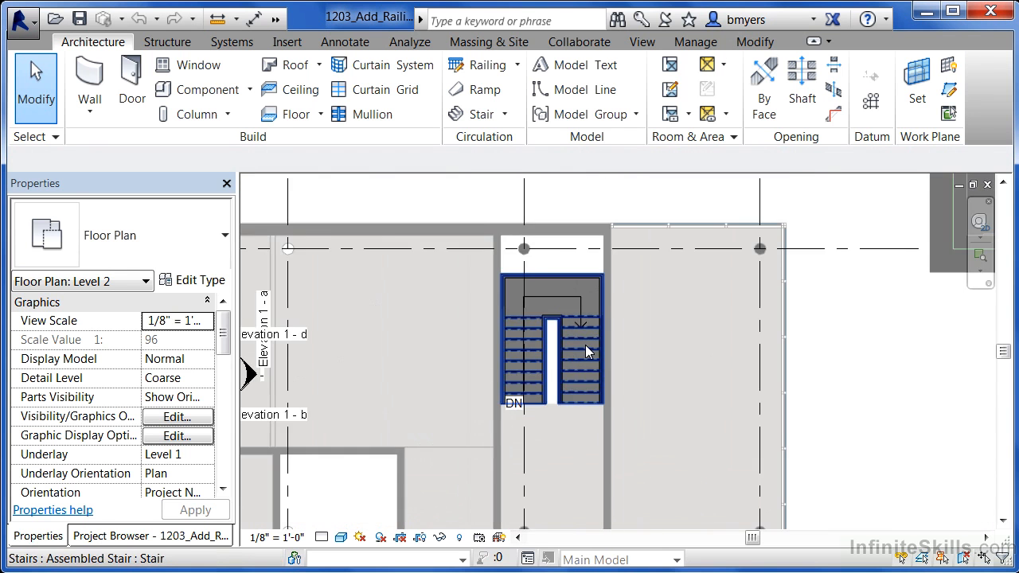
scroll(635, 255, "down", 2)
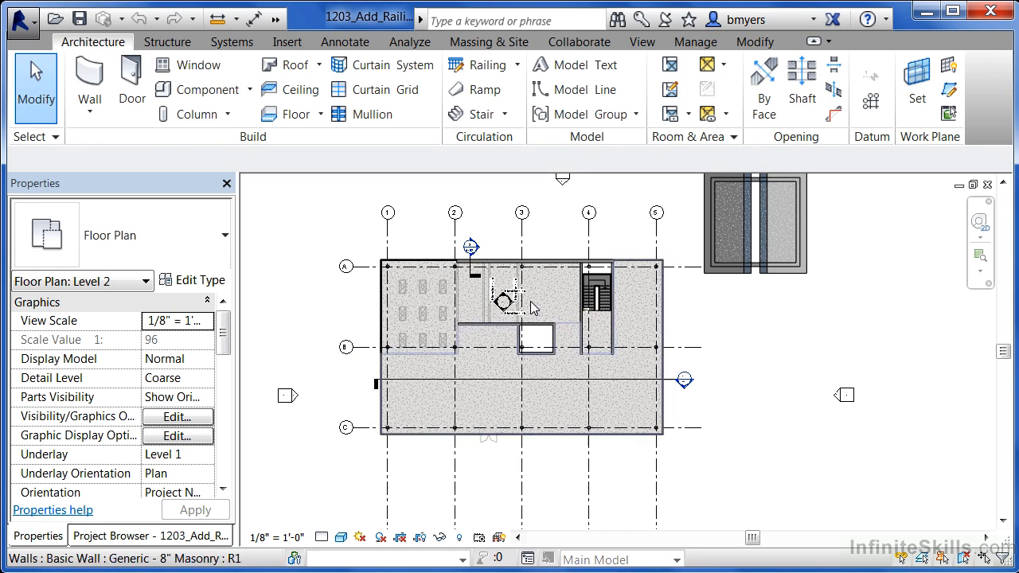
Sketch an L-shaped Handrail - Rectangular railing below the building on Level 2, with segments about 11' and 8'-6" long, and finish it
left_click(482, 66)
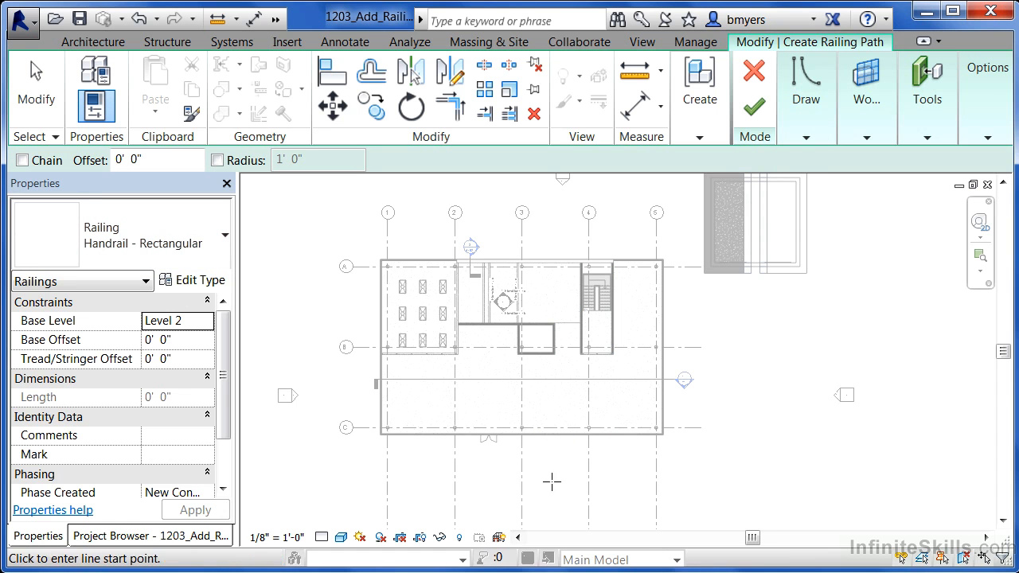
left_click(812, 139)
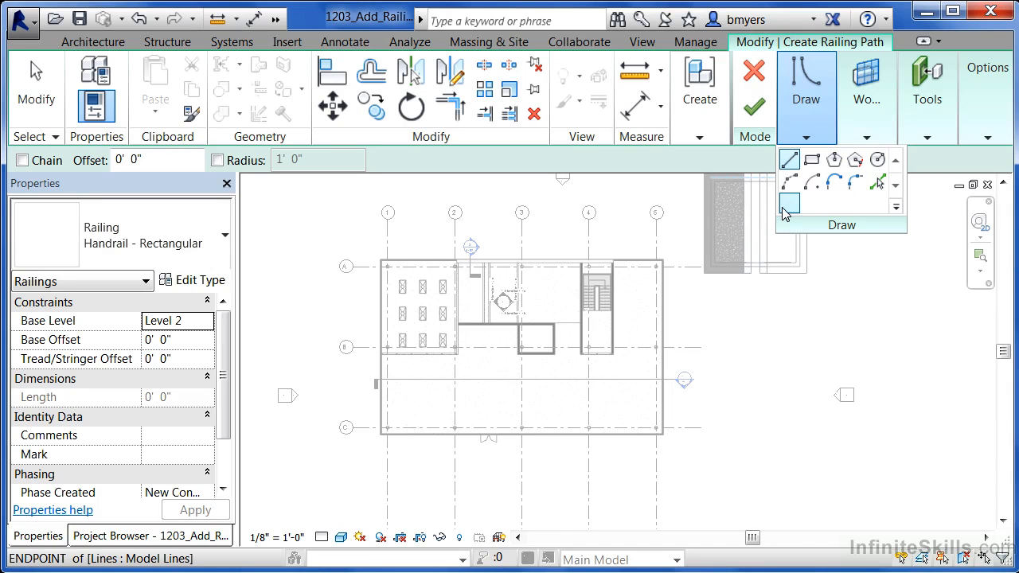
left_click(790, 160)
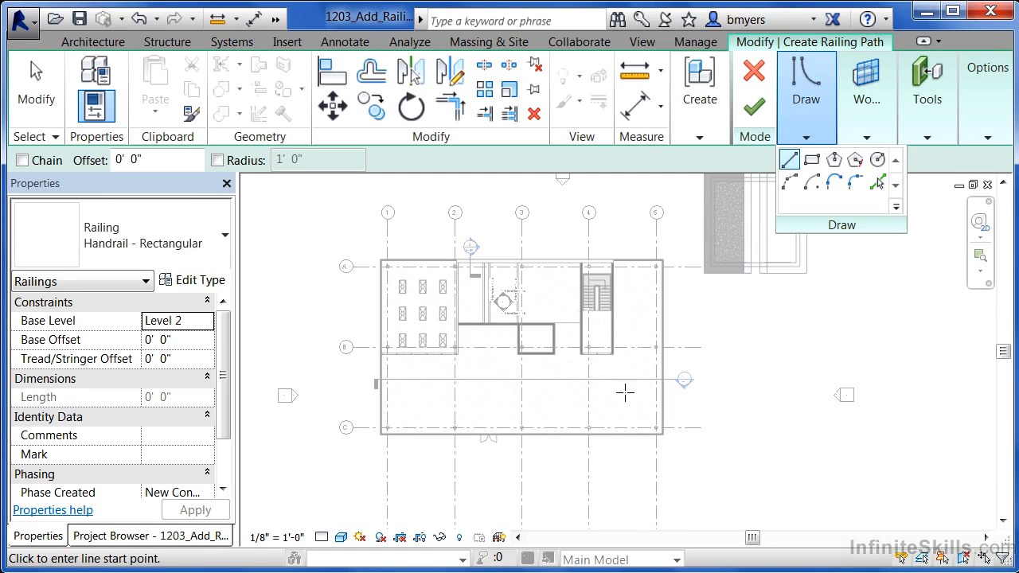
left_click(602, 454)
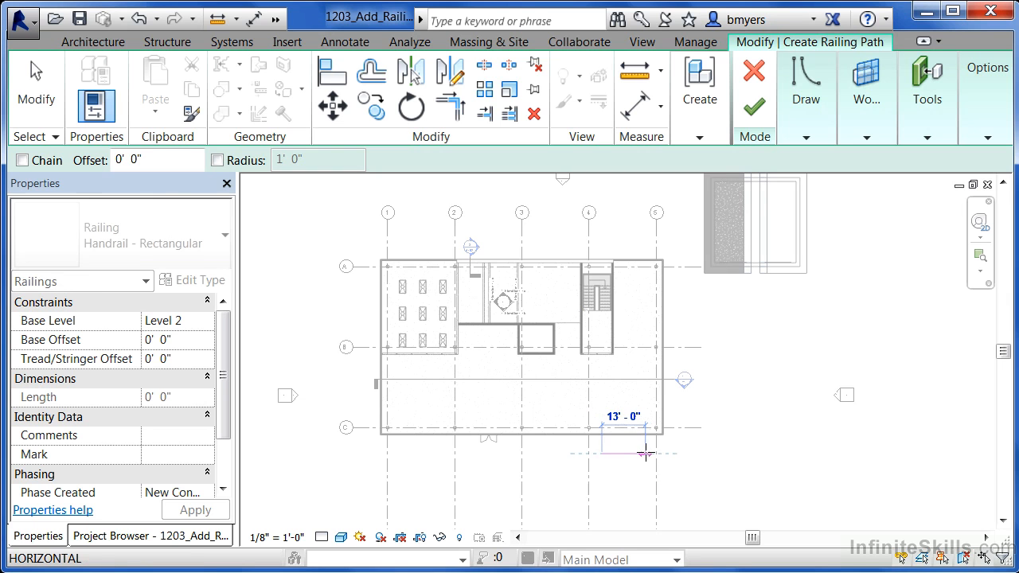
left_click(641, 454)
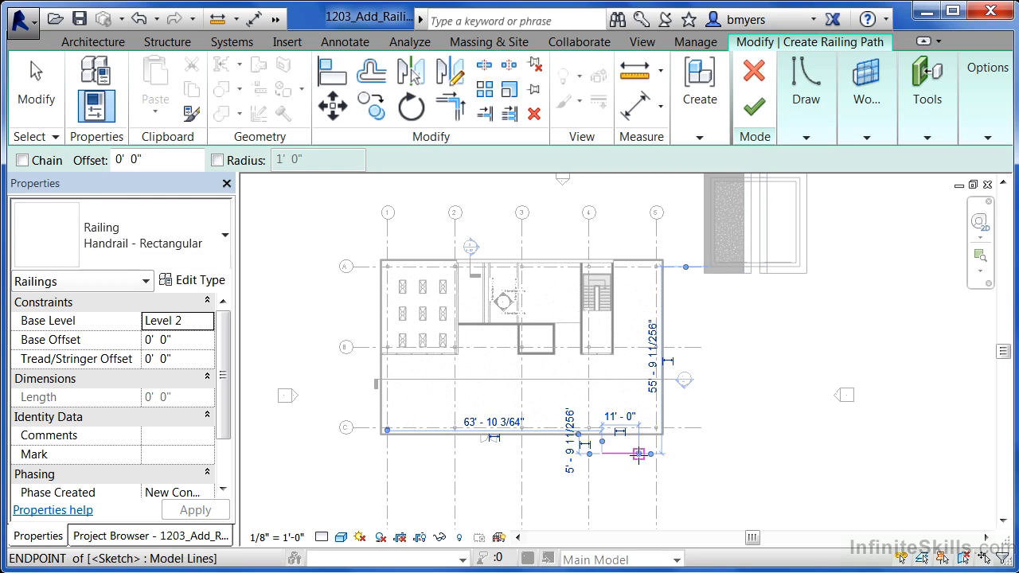
left_click(639, 454)
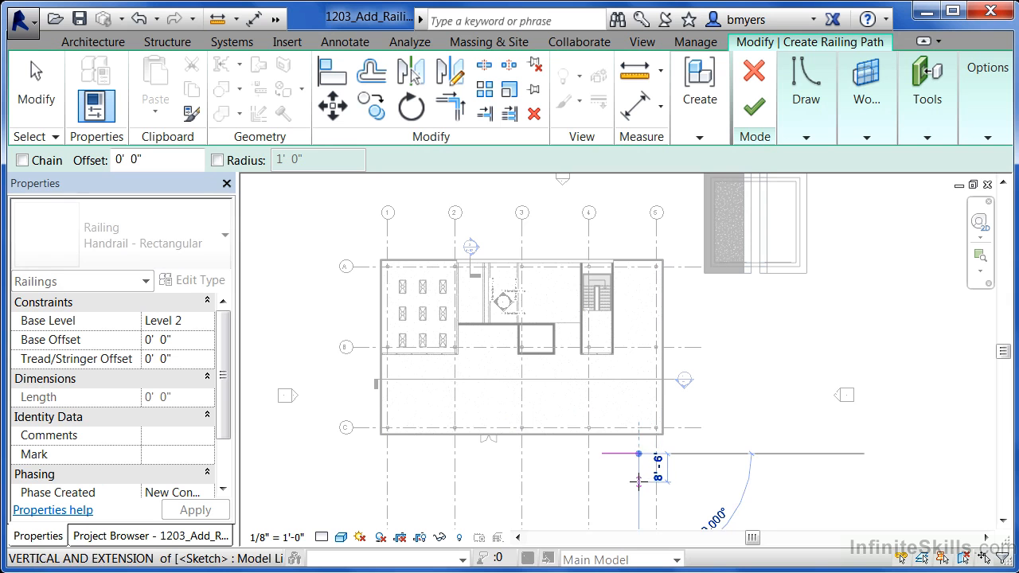
left_click(639, 482)
scroll(639, 495, "up", 5)
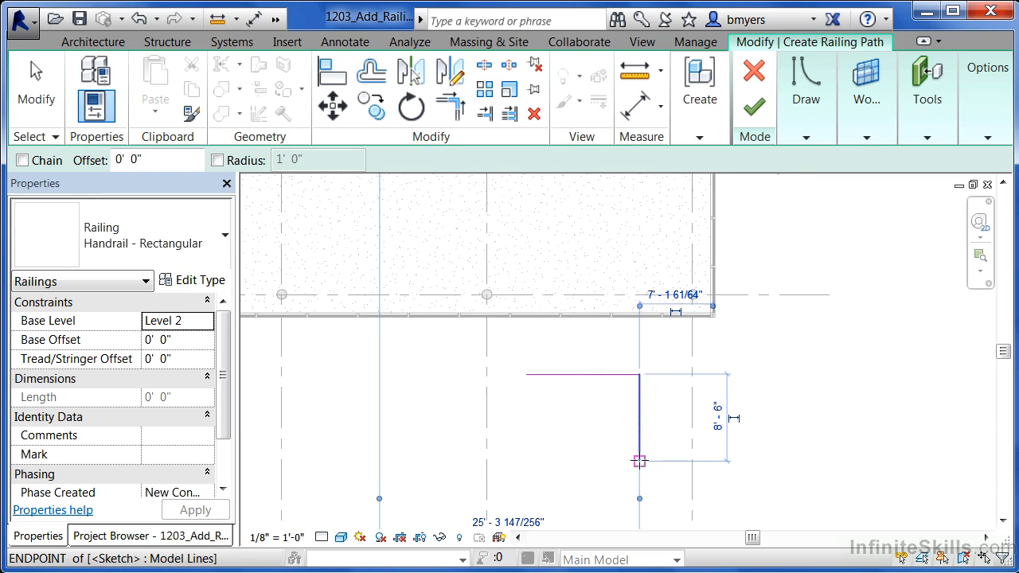
left_click(755, 106)
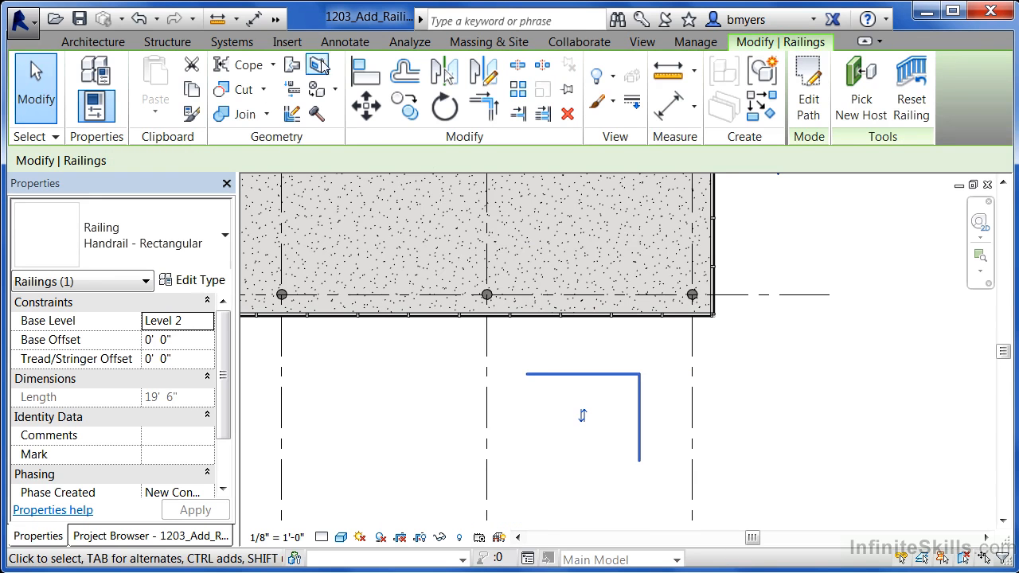
Inspect the L-shaped railing in the default 3D view and delete it
left_click(276, 19)
left_click(334, 42)
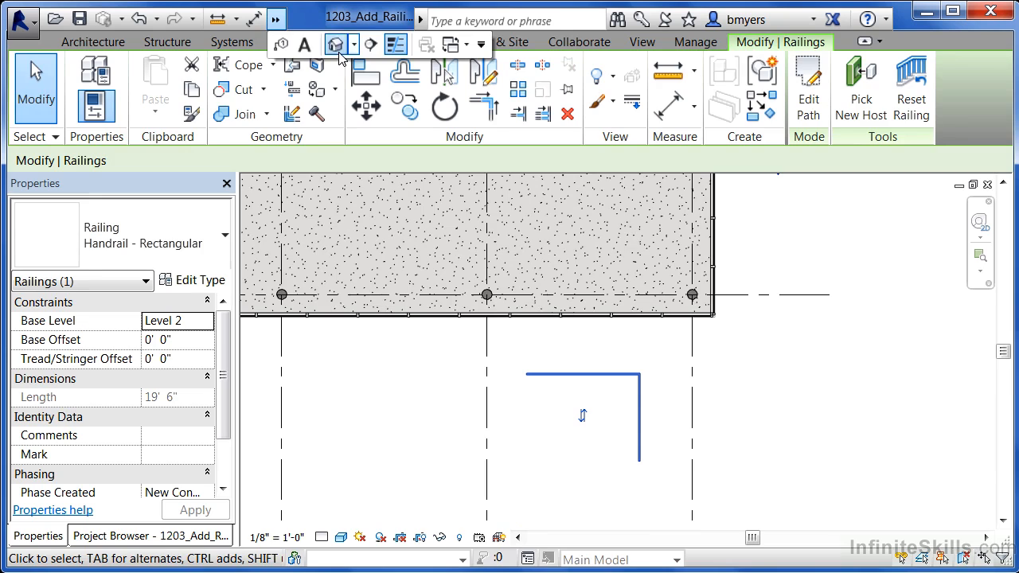
scroll(490, 263, "up", 5)
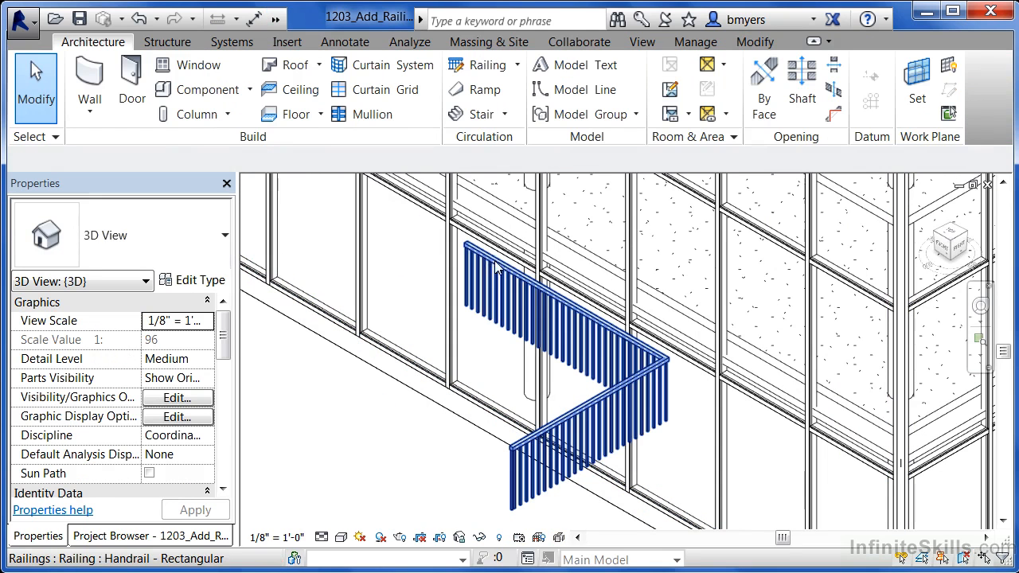
key("Escape")
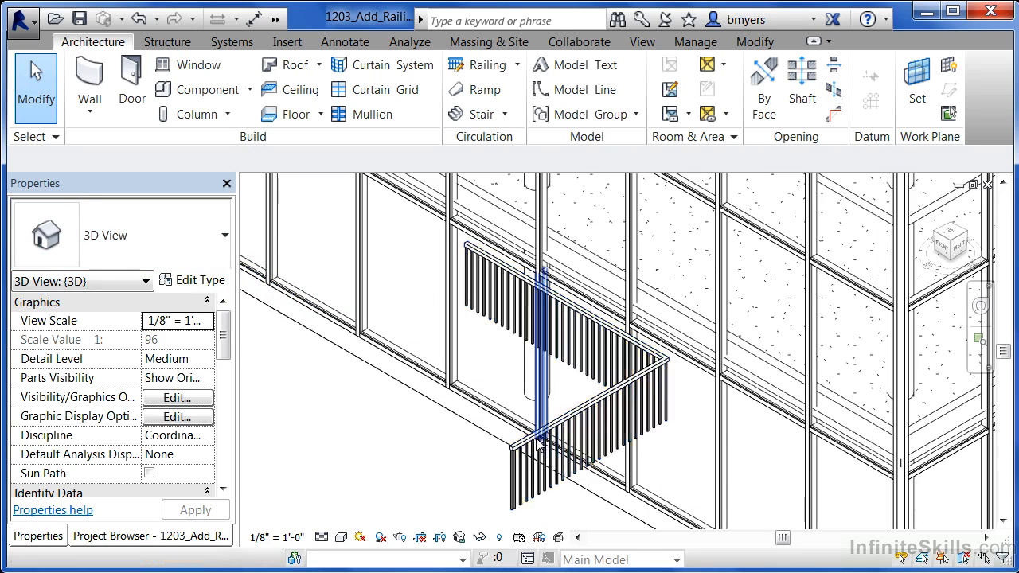
left_click(513, 454)
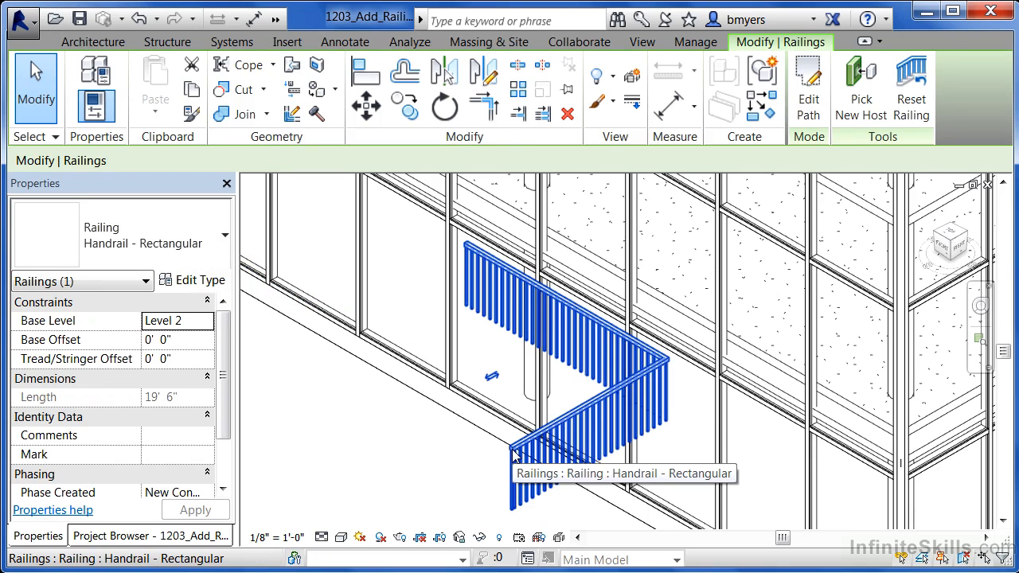
key("Delete")
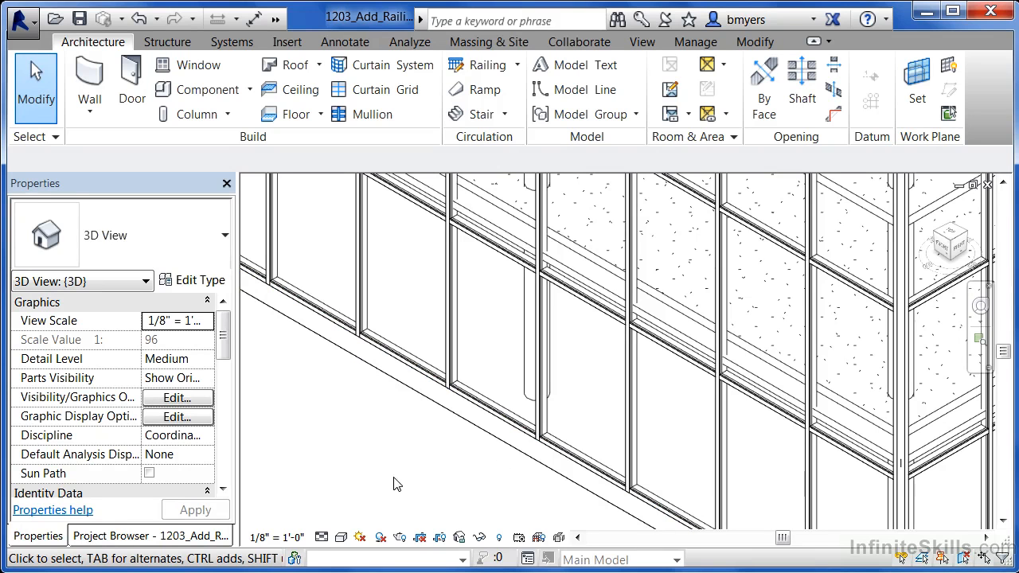
Open the Level 1 floor plan and examine the stair between its enclosing walls
left_click(163, 541)
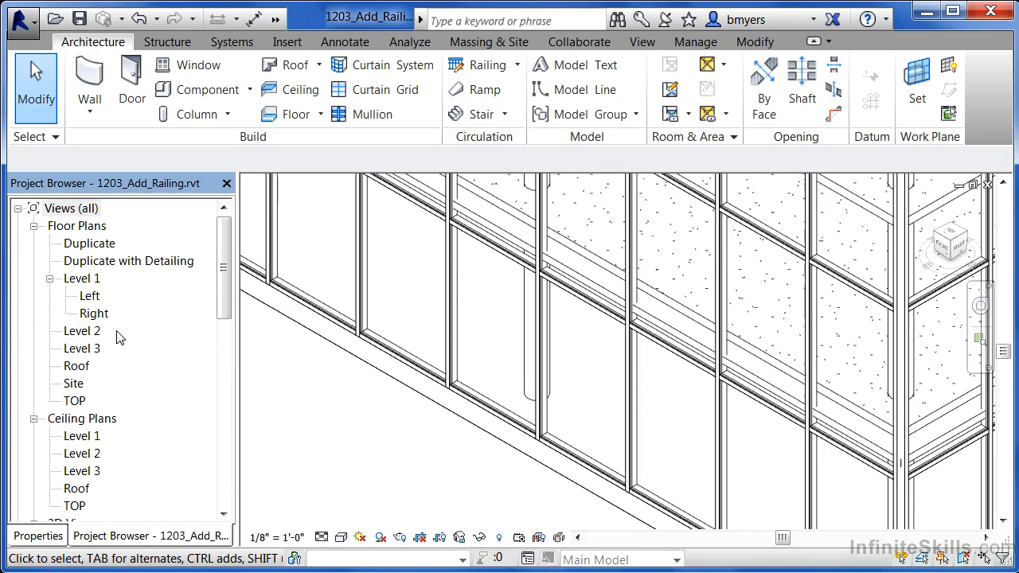
double_click(84, 280)
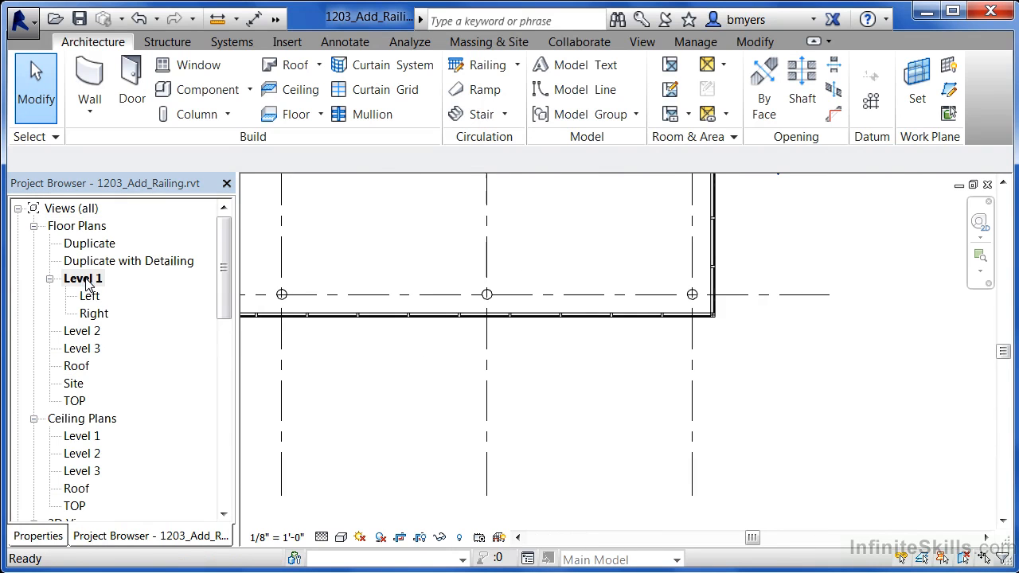
scroll(617, 441, "down", 4)
scroll(585, 263, "up", 8)
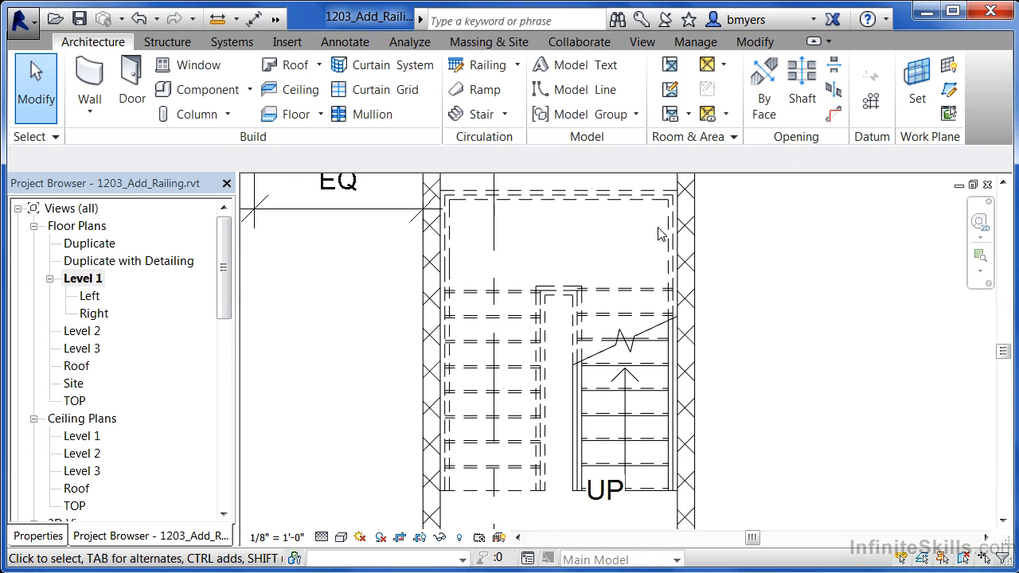
Return to the Level 2 floor plan and open the path of the stair's inner railing for editing
double_click(83, 331)
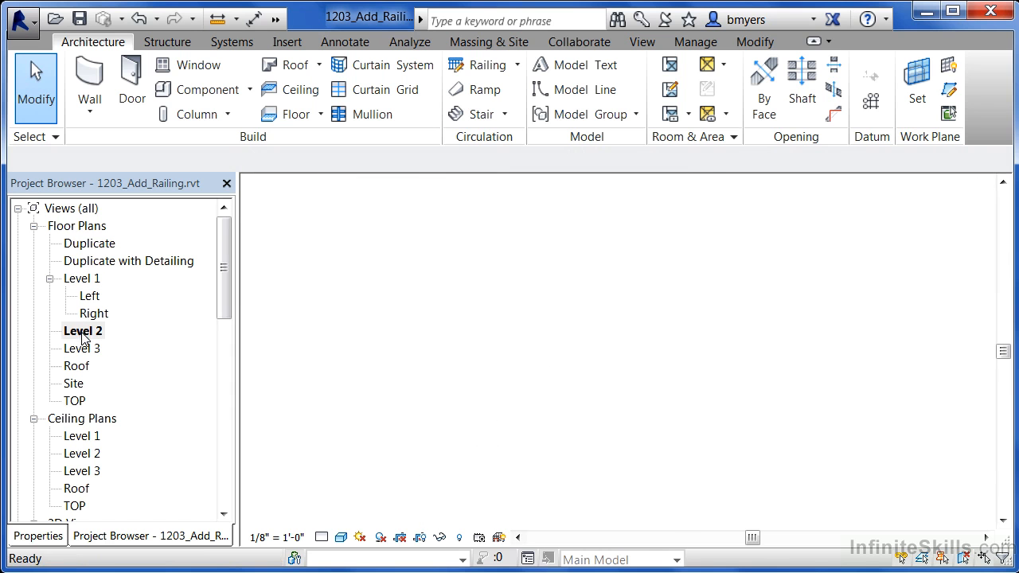
scroll(678, 281, "up", 8)
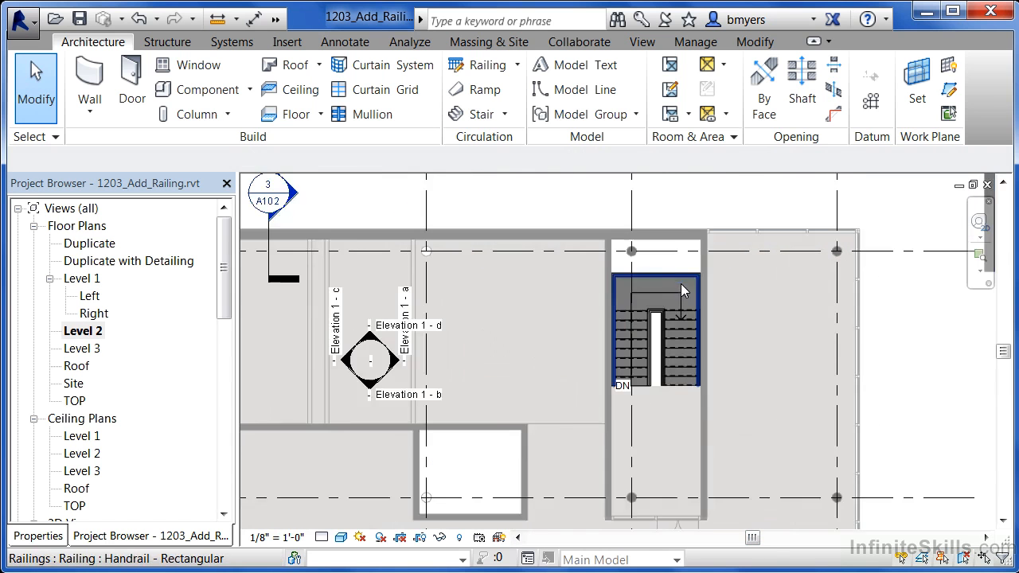
scroll(717, 374, "up", 1)
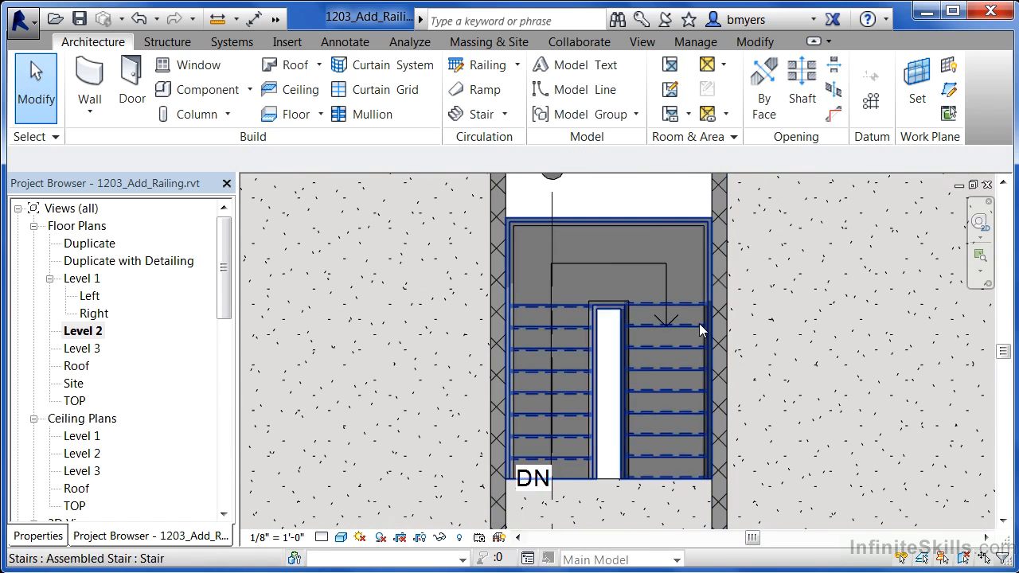
left_click(702, 230)
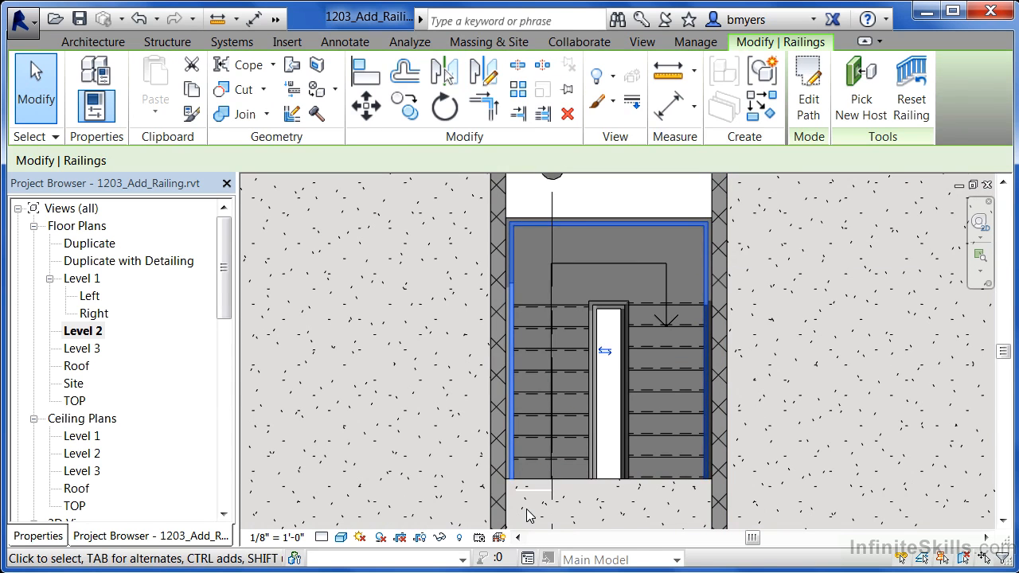
scroll(643, 486, "up", 4)
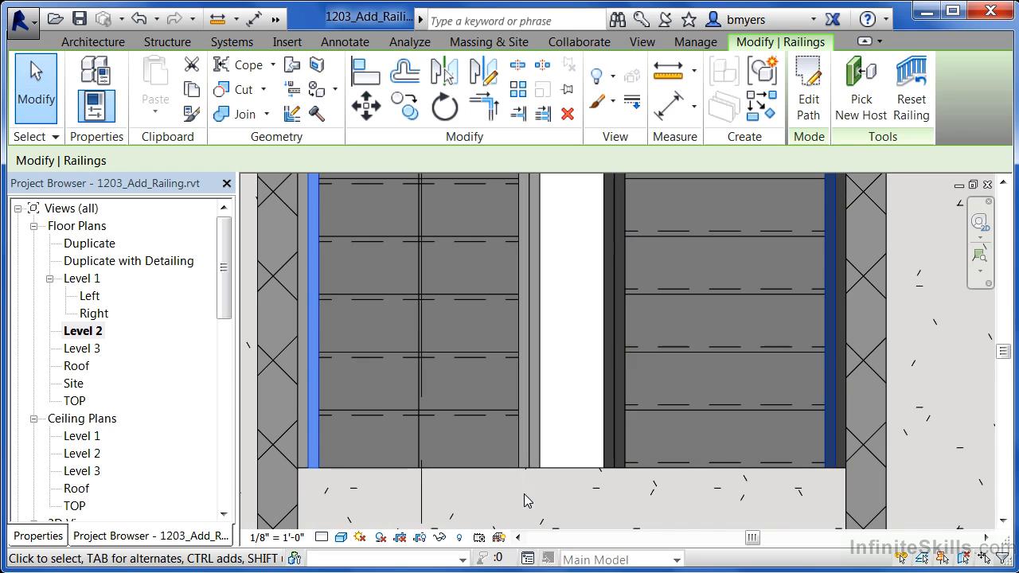
left_click(521, 453)
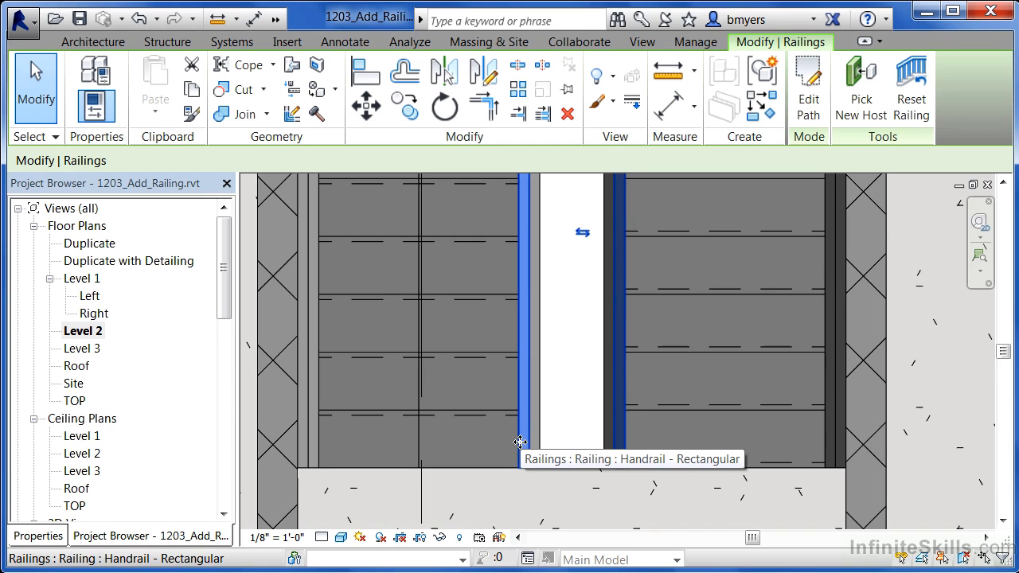
left_click(809, 112)
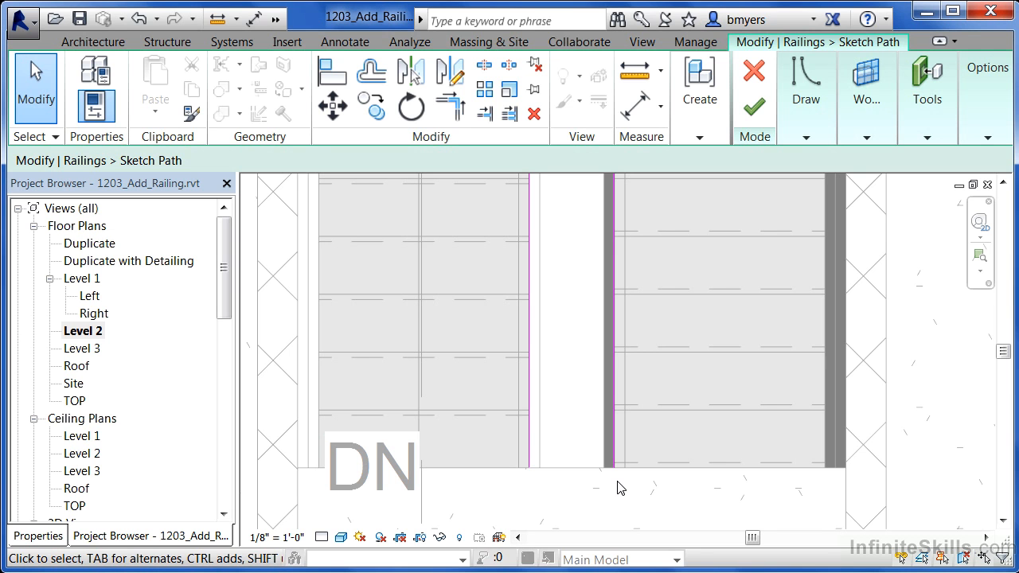
Extend the inner railing path from the left flight's end with a line about 4" down, then about 5'-0 3/16" across to the right stairwell wall
scroll(555, 512, "up", 3)
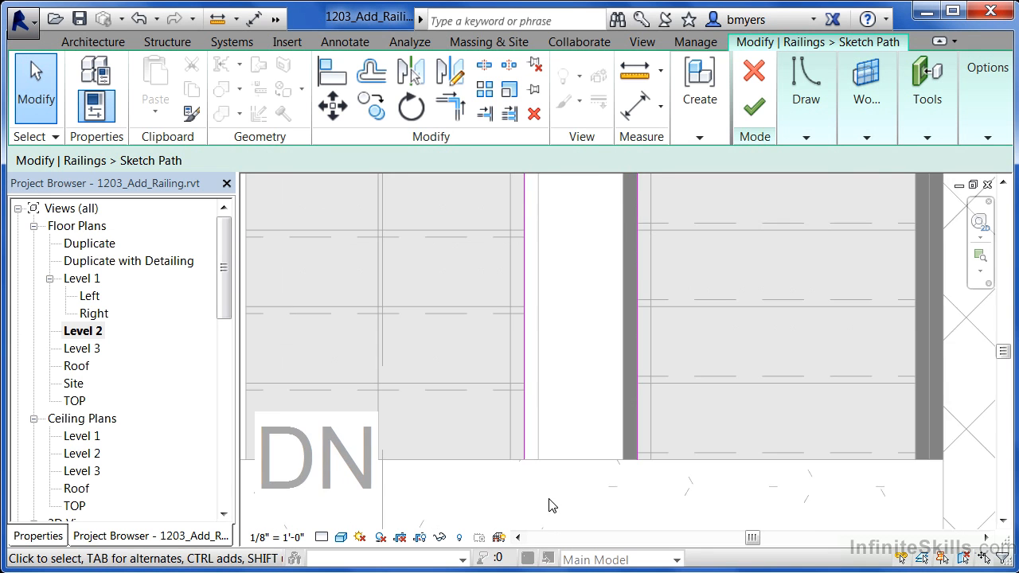
left_click(518, 431)
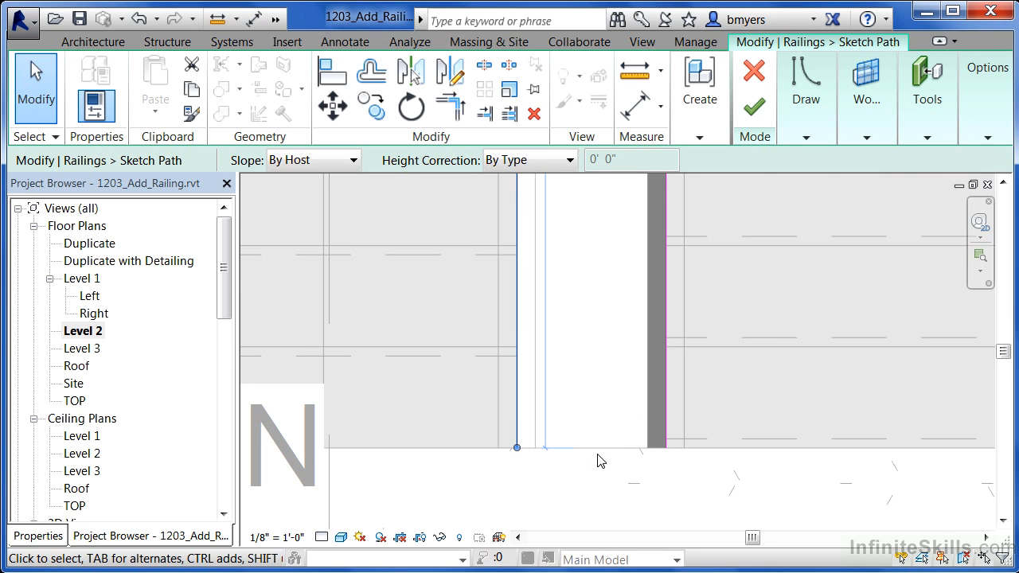
scroll(591, 470, "down", 4)
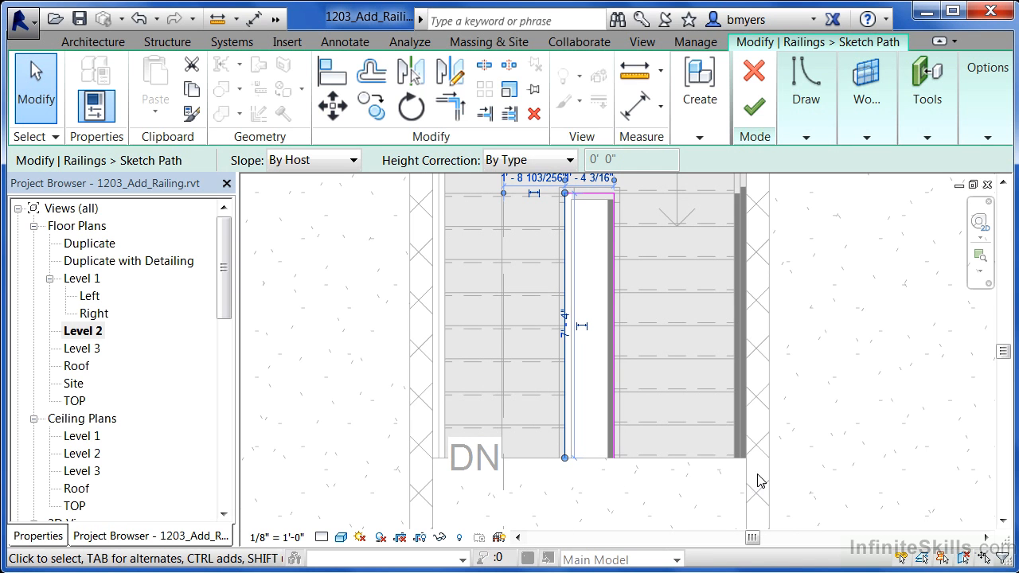
left_click(653, 499)
mouse_move(805, 103)
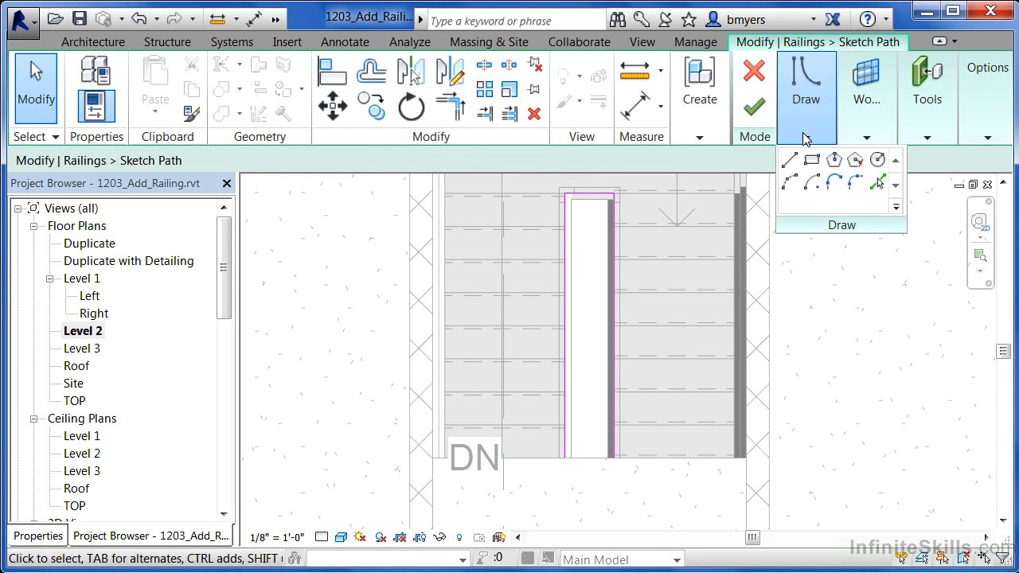
left_click(791, 162)
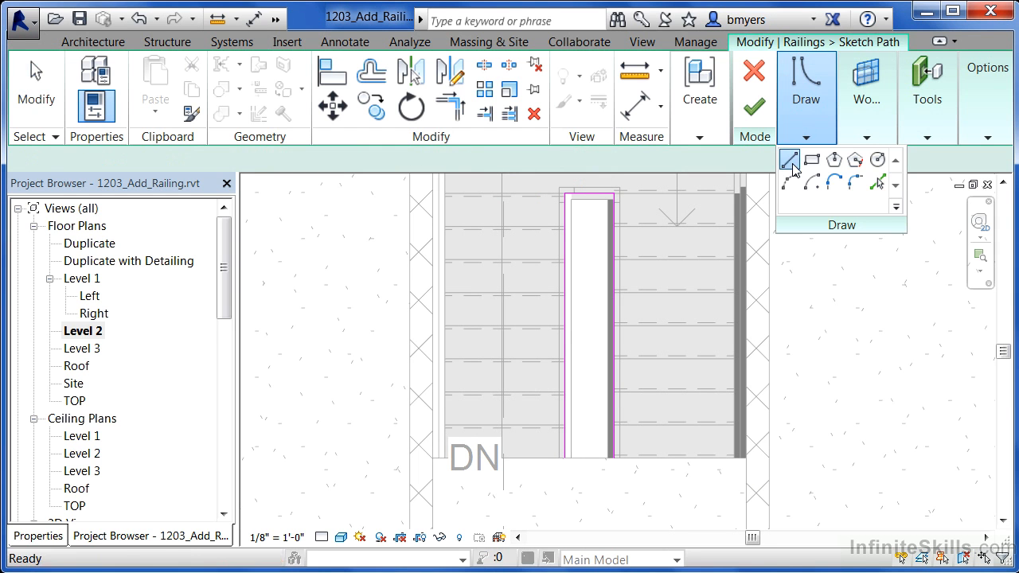
left_click(564, 459)
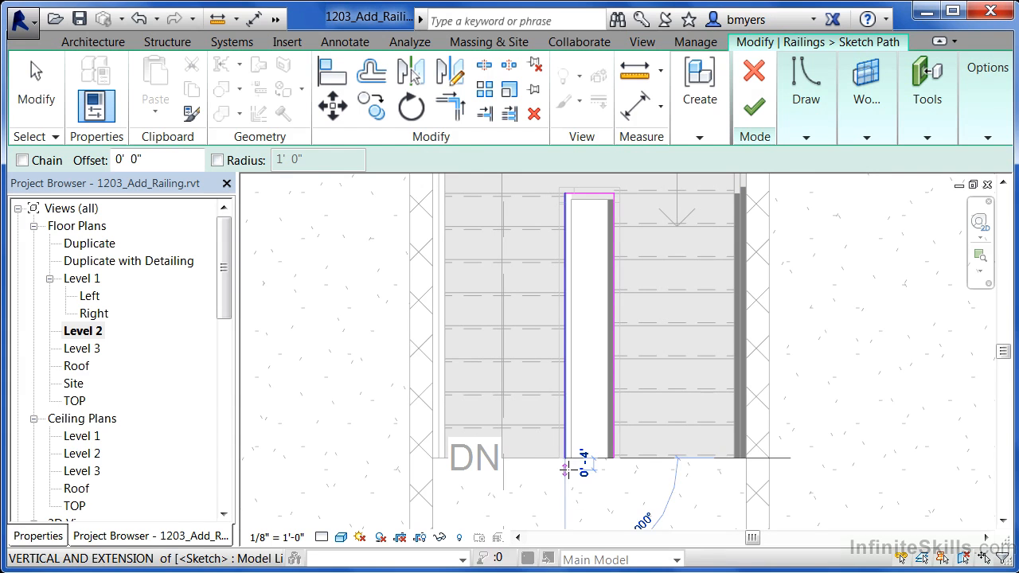
left_click(566, 459)
left_click(567, 470)
left_click(746, 470)
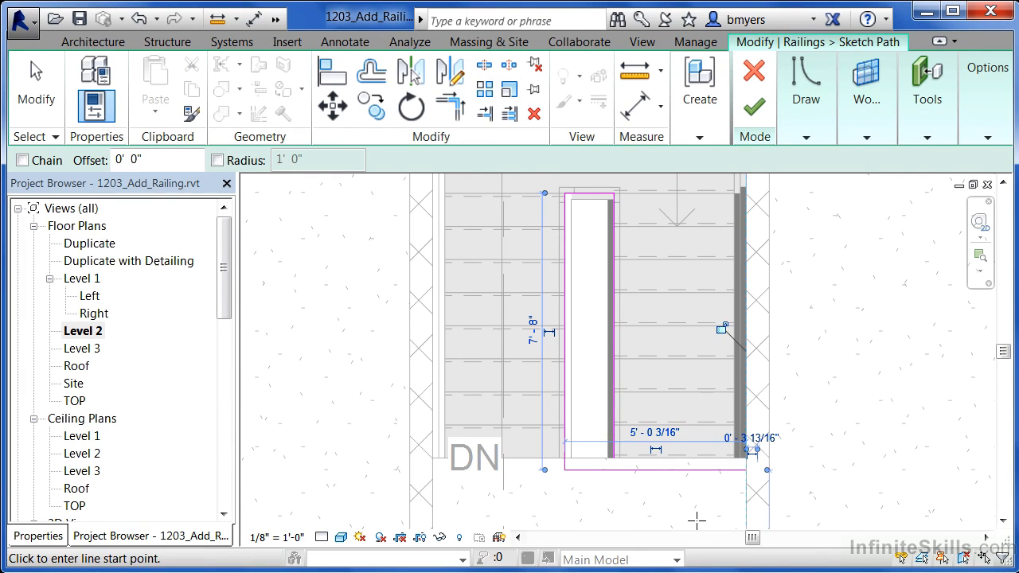
key("Escape")
key("Escape")
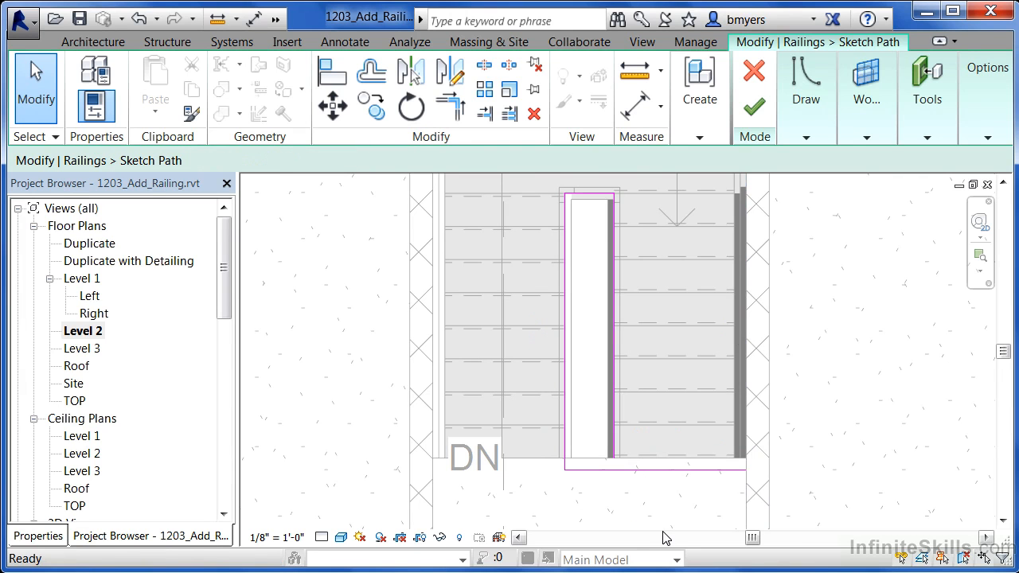
Finish the inner railing's path sketch and check the new corner where it turns across the stairwell edge
scroll(692, 476, "up", 3)
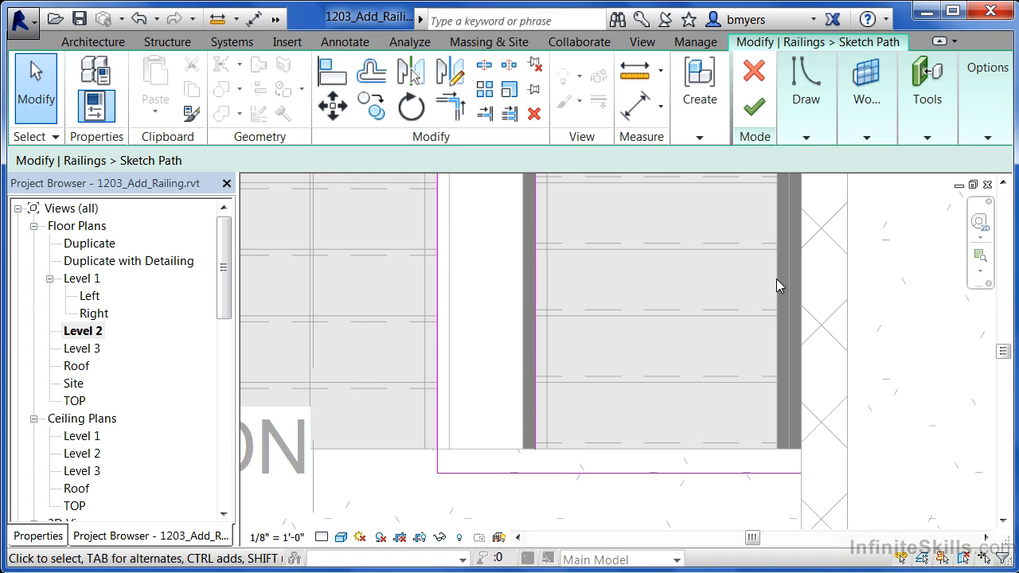
left_click(755, 107)
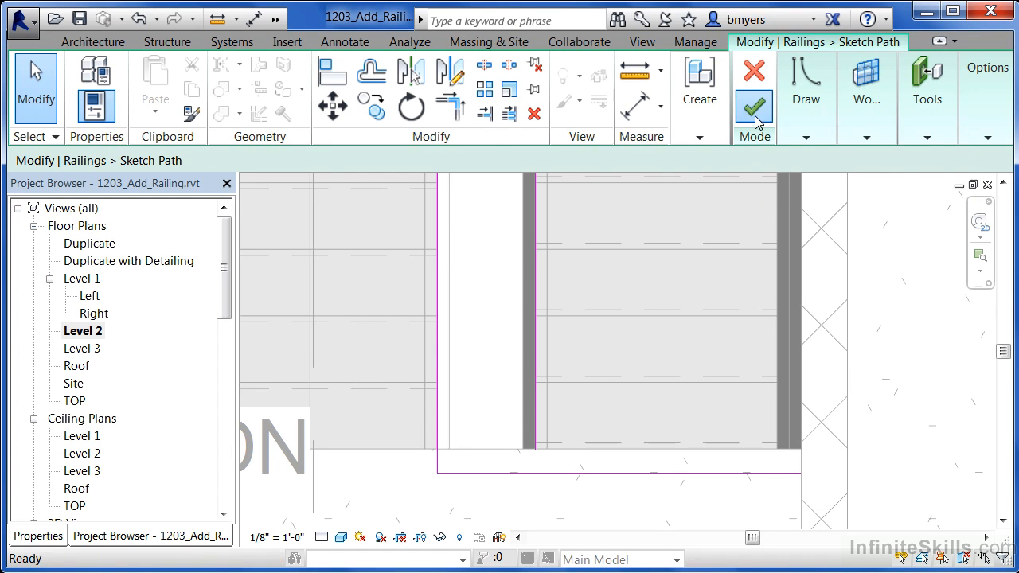
left_click(388, 489)
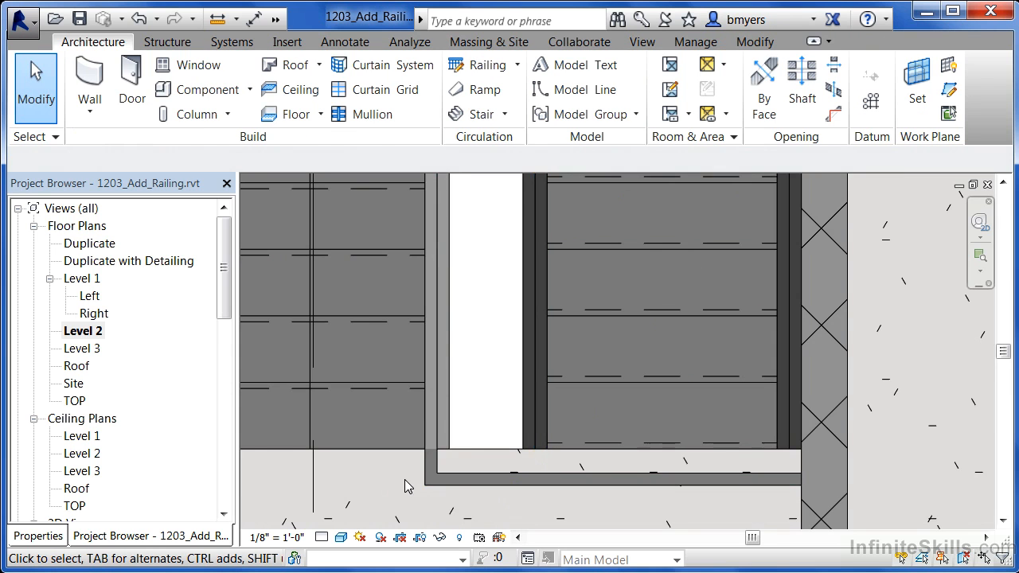
scroll(432, 496, "up", 5)
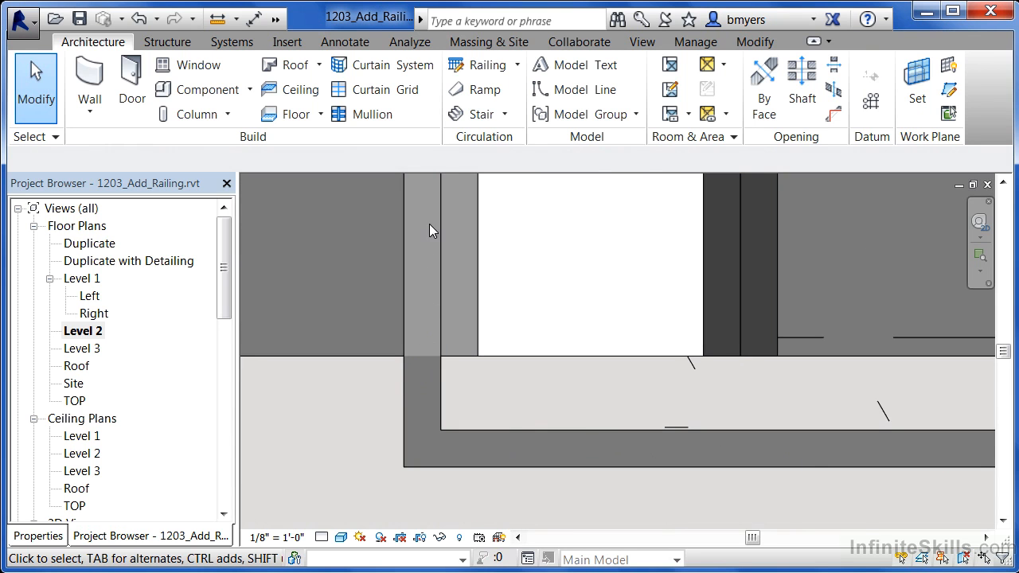
scroll(522, 377, "down", 3)
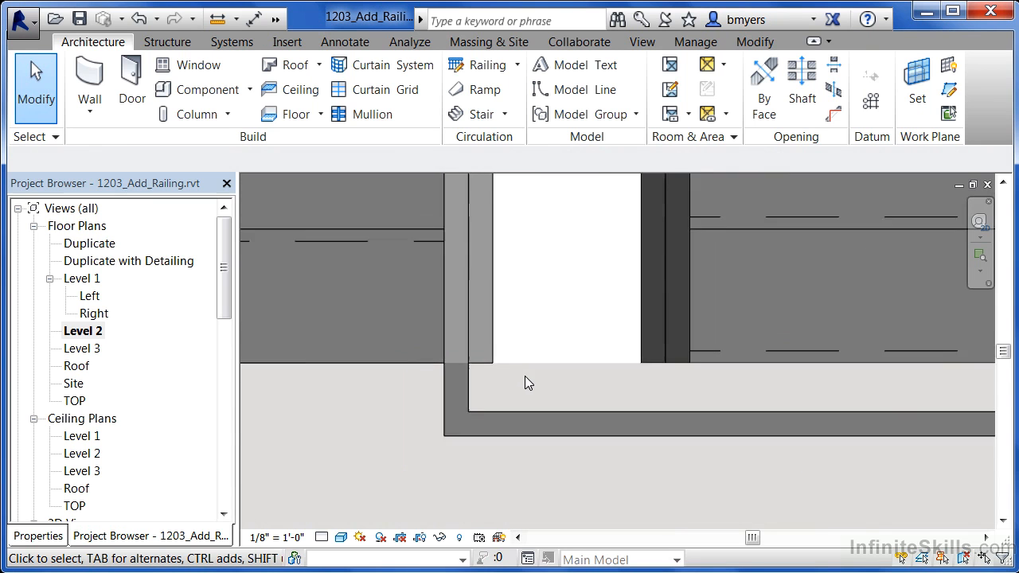
scroll(525, 376, "down", 5)
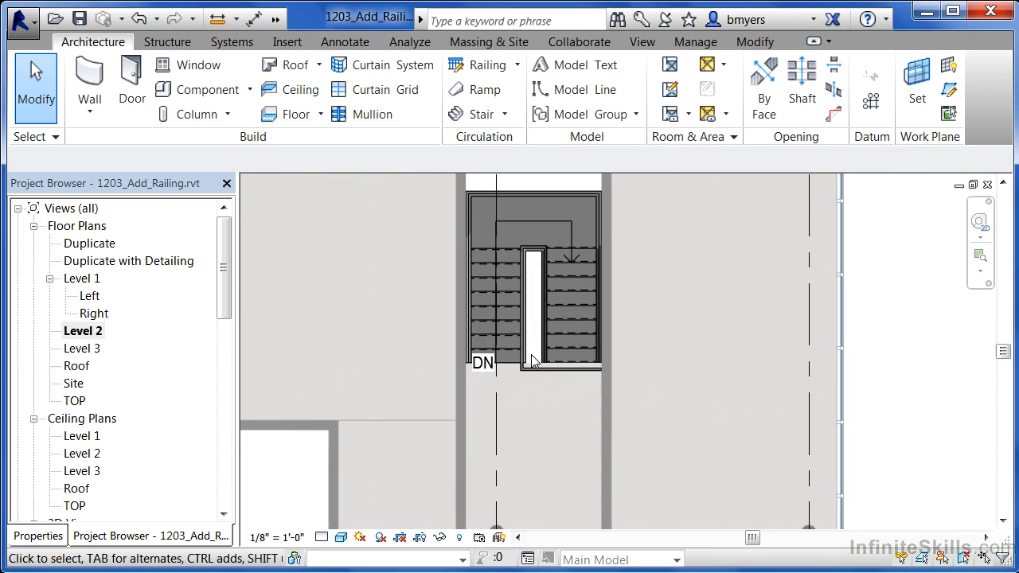
Create a perspective camera view from the corridor south of the stair, aimed across the stairwell to beyond the north wall near grid 4
left_click(644, 46)
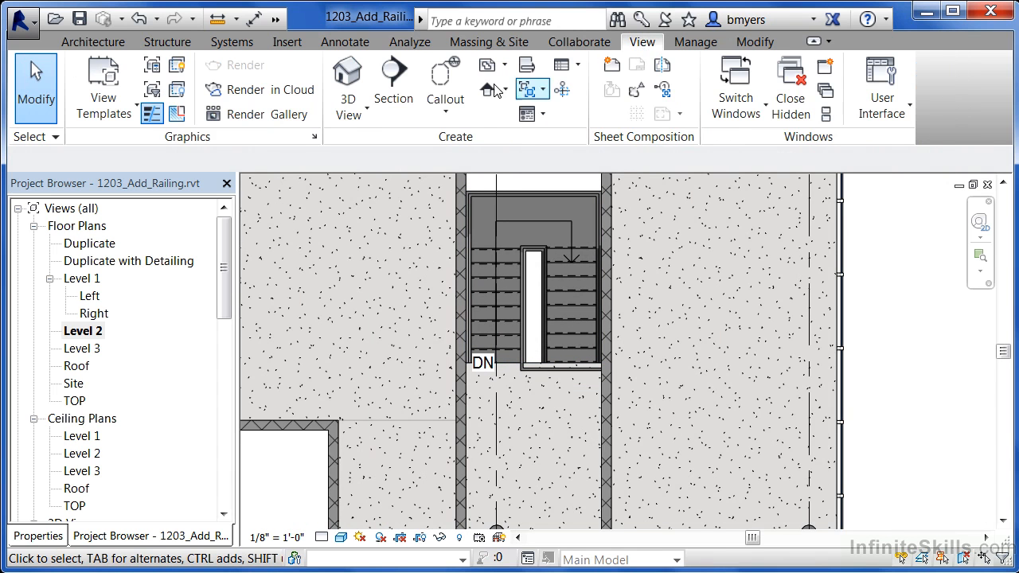
left_click(348, 112)
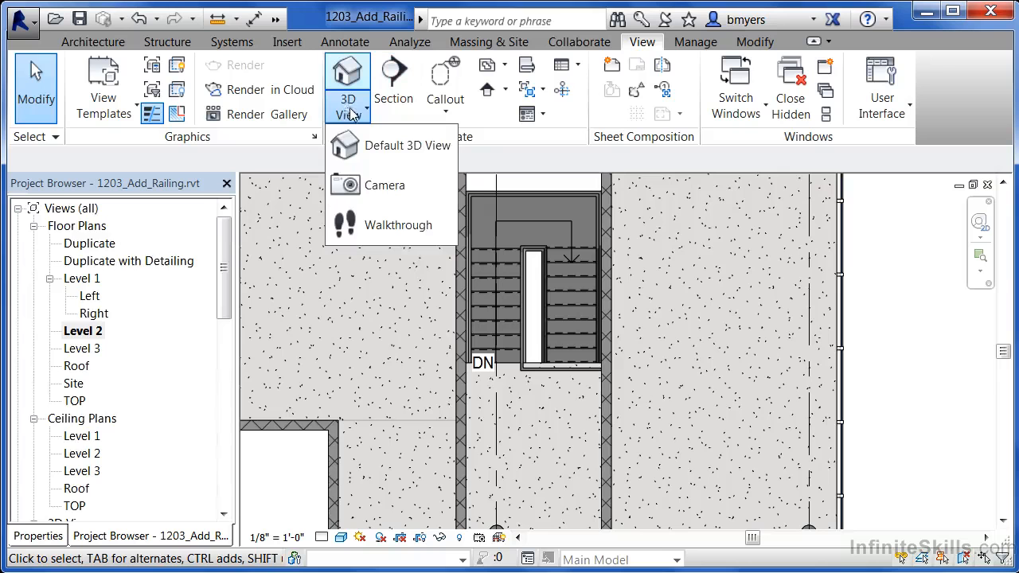
left_click(374, 185)
scroll(567, 287, "down", 2)
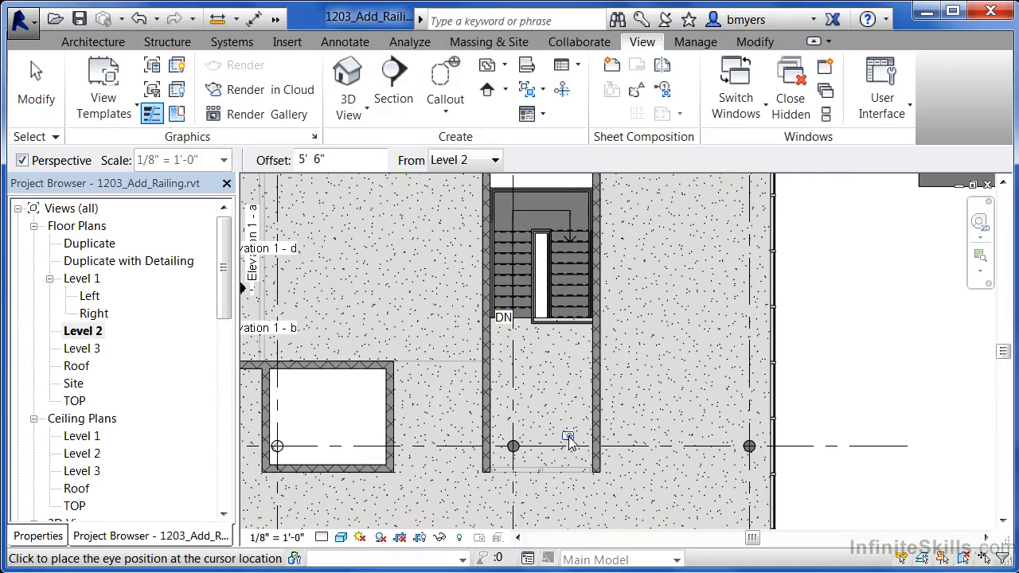
left_click(581, 432)
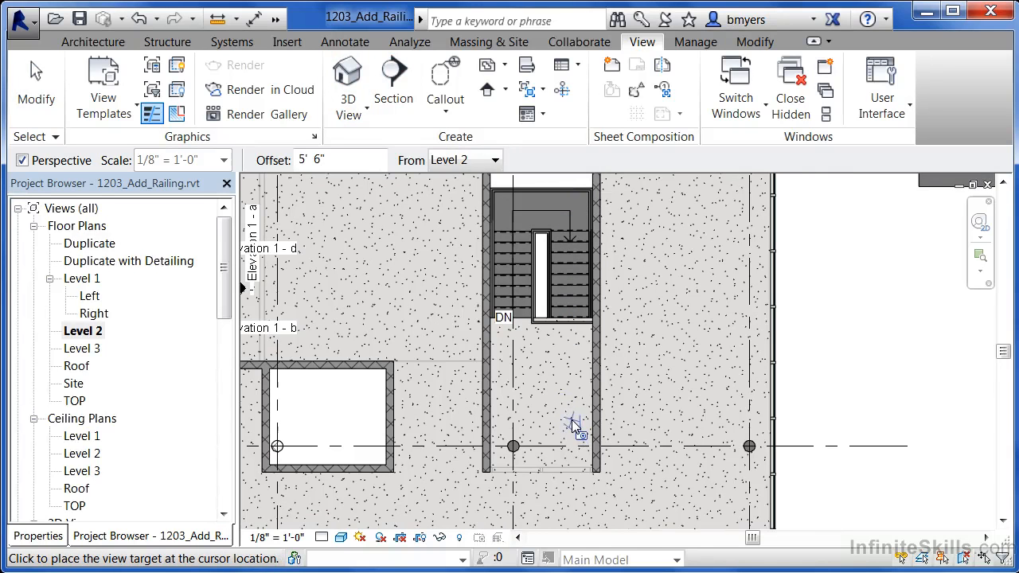
scroll(557, 517, "down", 2)
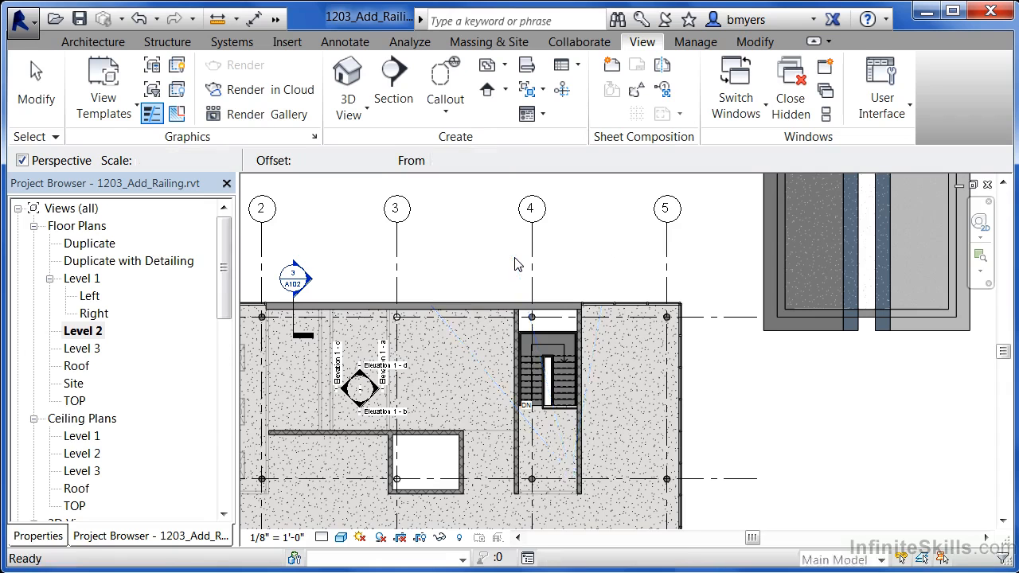
left_click(515, 263)
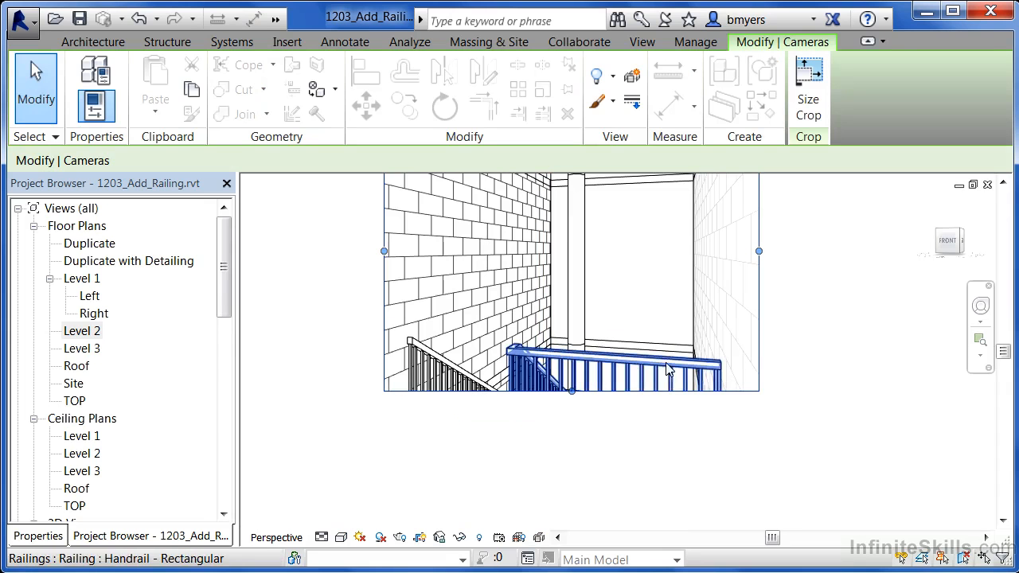
Extend the camera view's crop region downward to show the railing down to the floor, and select the extended inner railing
left_click_drag(572, 391, 573, 488)
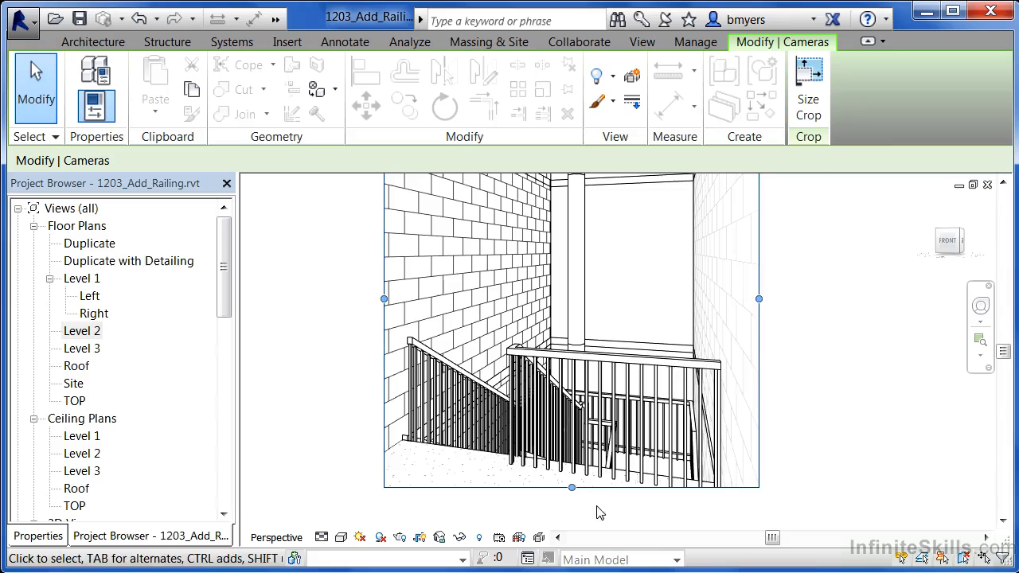
left_click(564, 362)
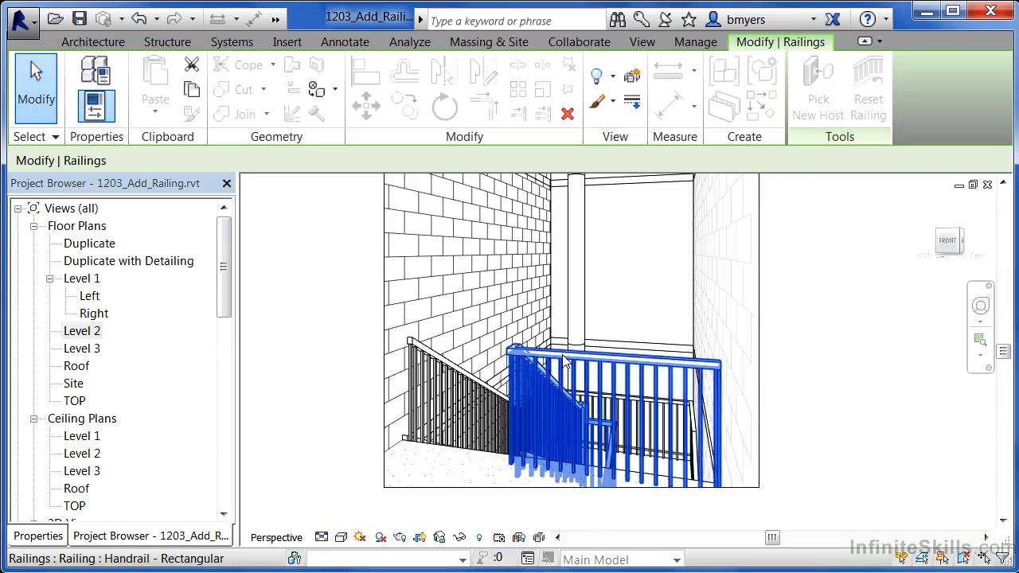